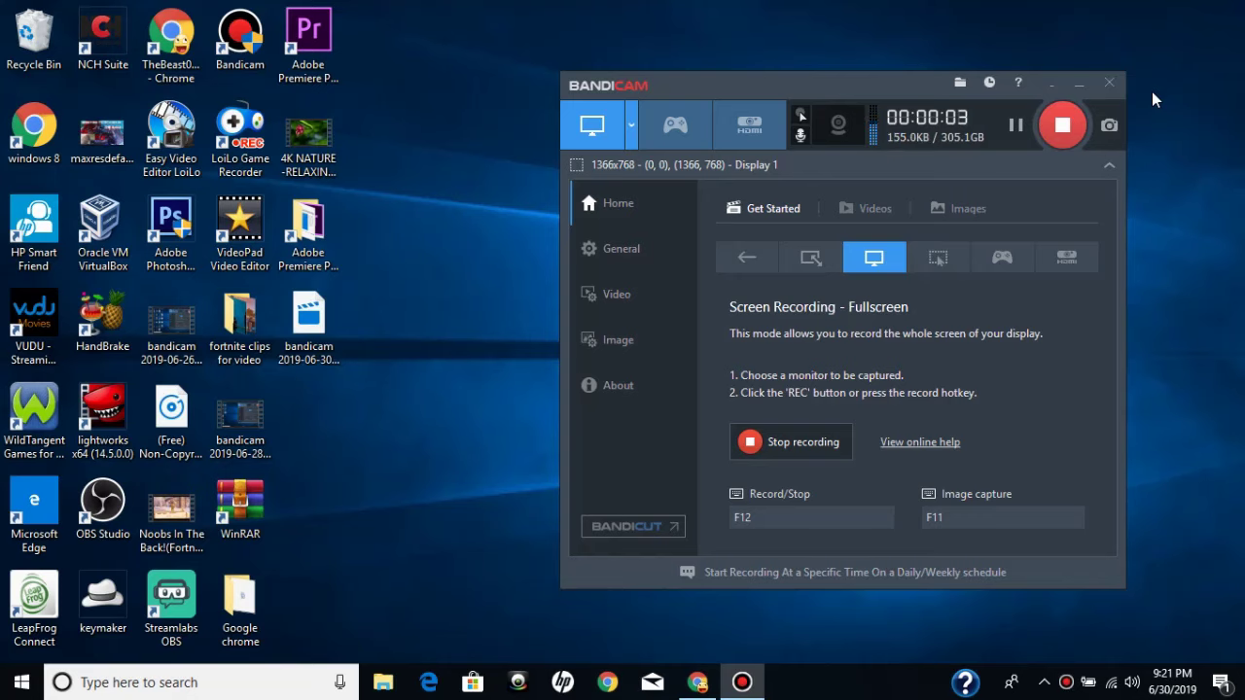
# Minimize the Bandicam recorder and clear a desktop icon selection
pyautogui.click(1079, 82)
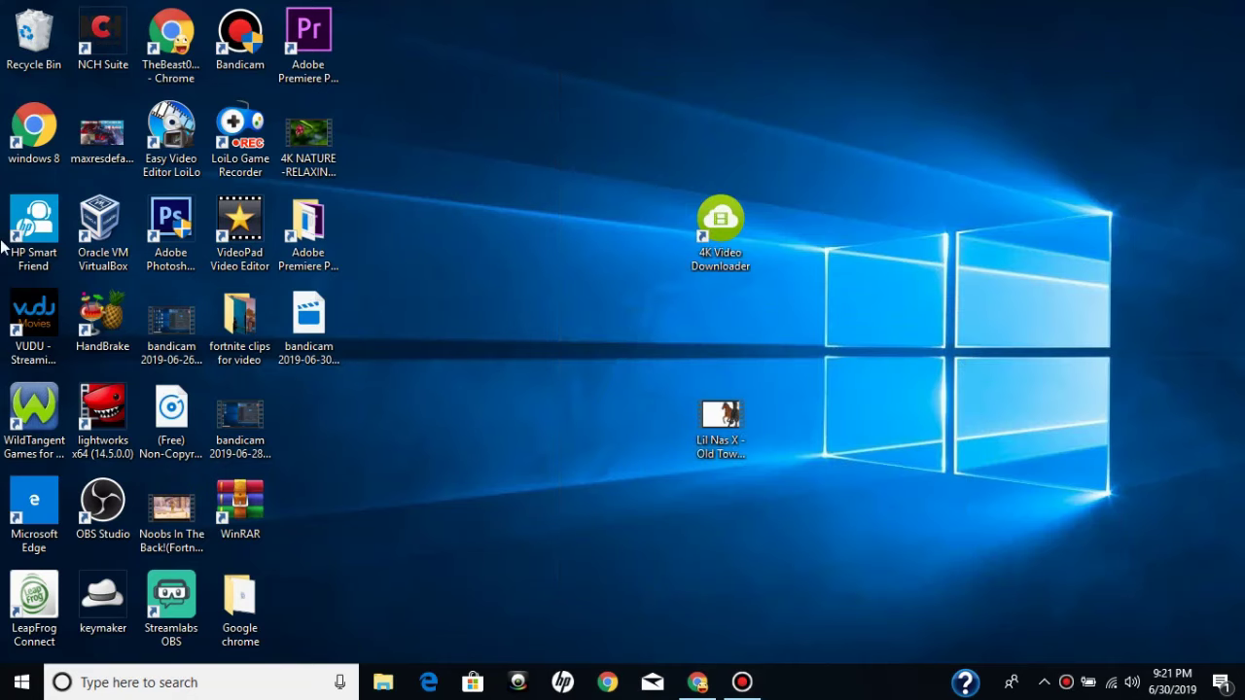
pyautogui.moveTo(2, 90); pyautogui.dragTo(798, 556)
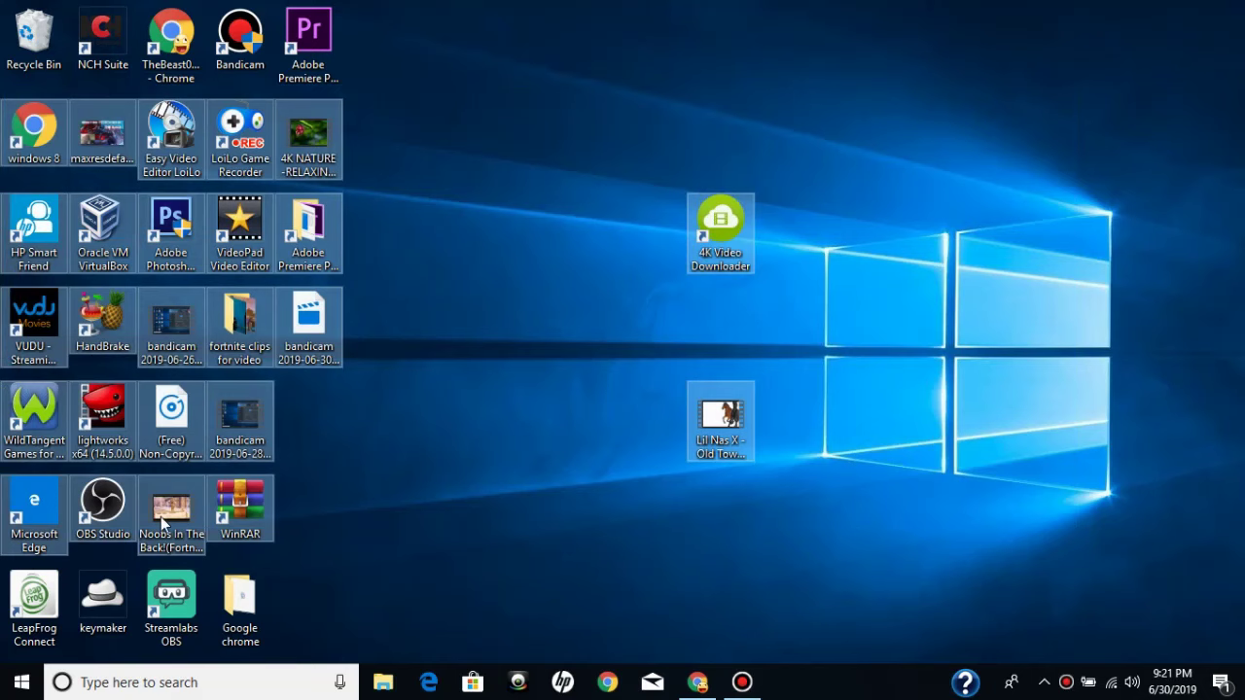
pyautogui.click(520, 412)
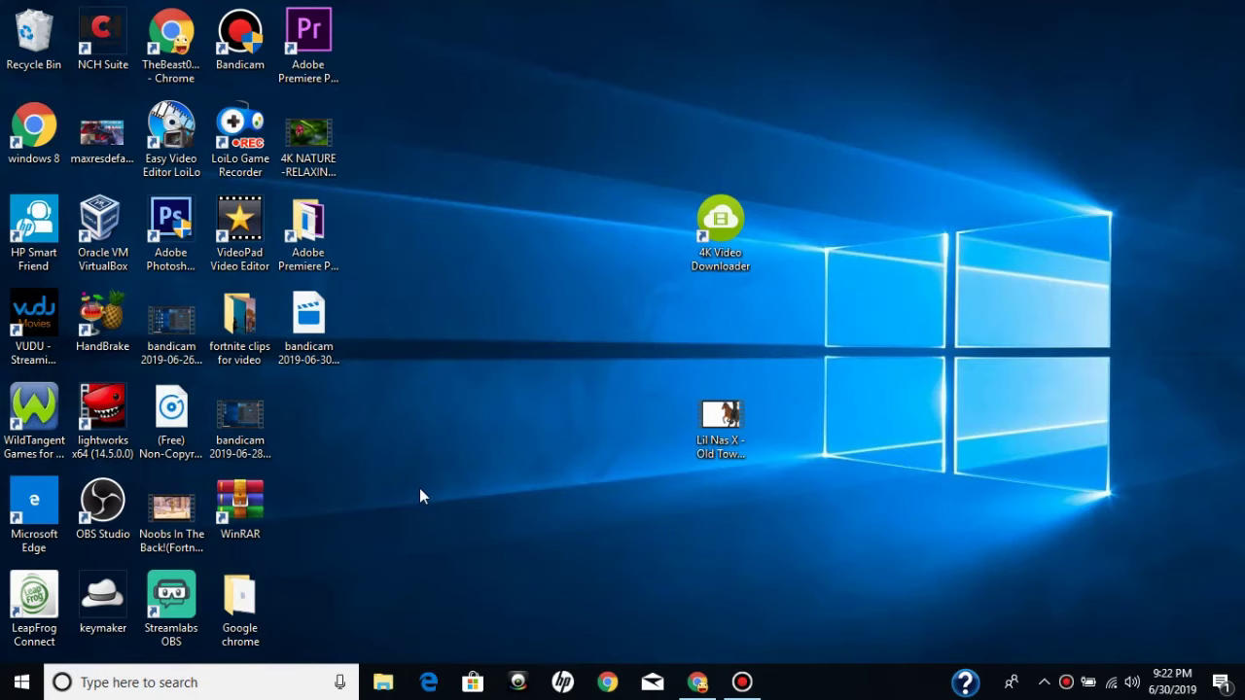
# Open File Explorer with Win+E, go to This PC and select the LG K30 phone
pyautogui.press('super+e')
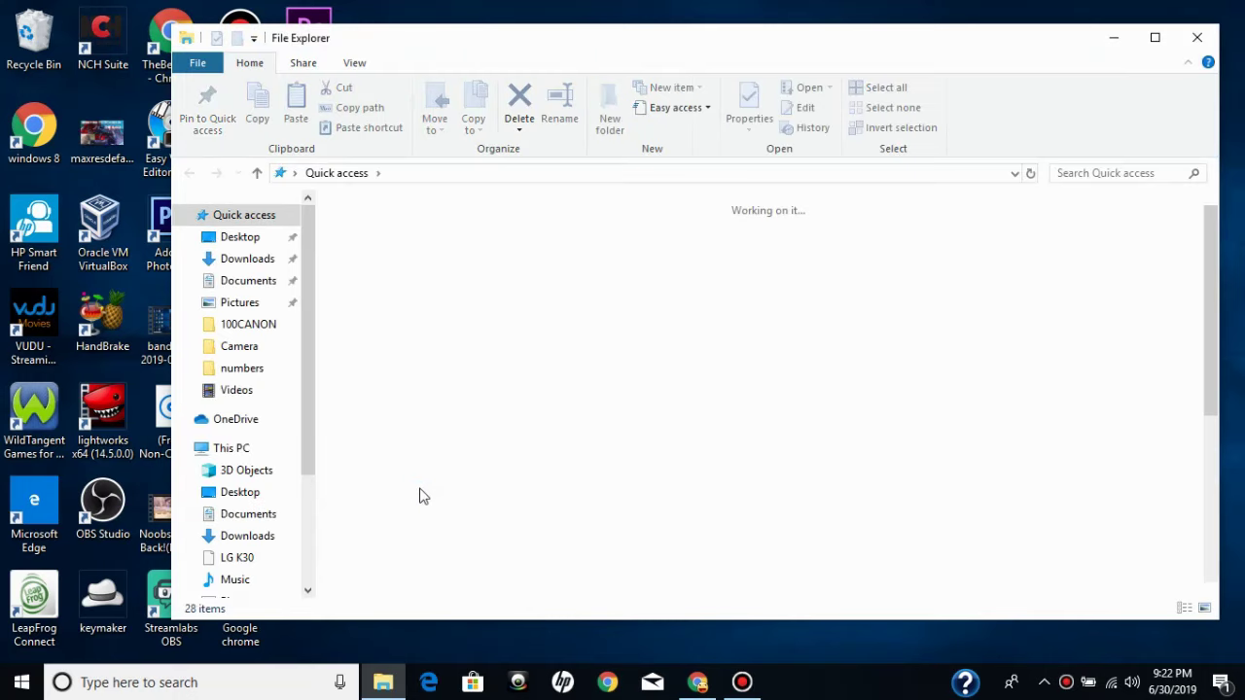
pyautogui.click(264, 452)
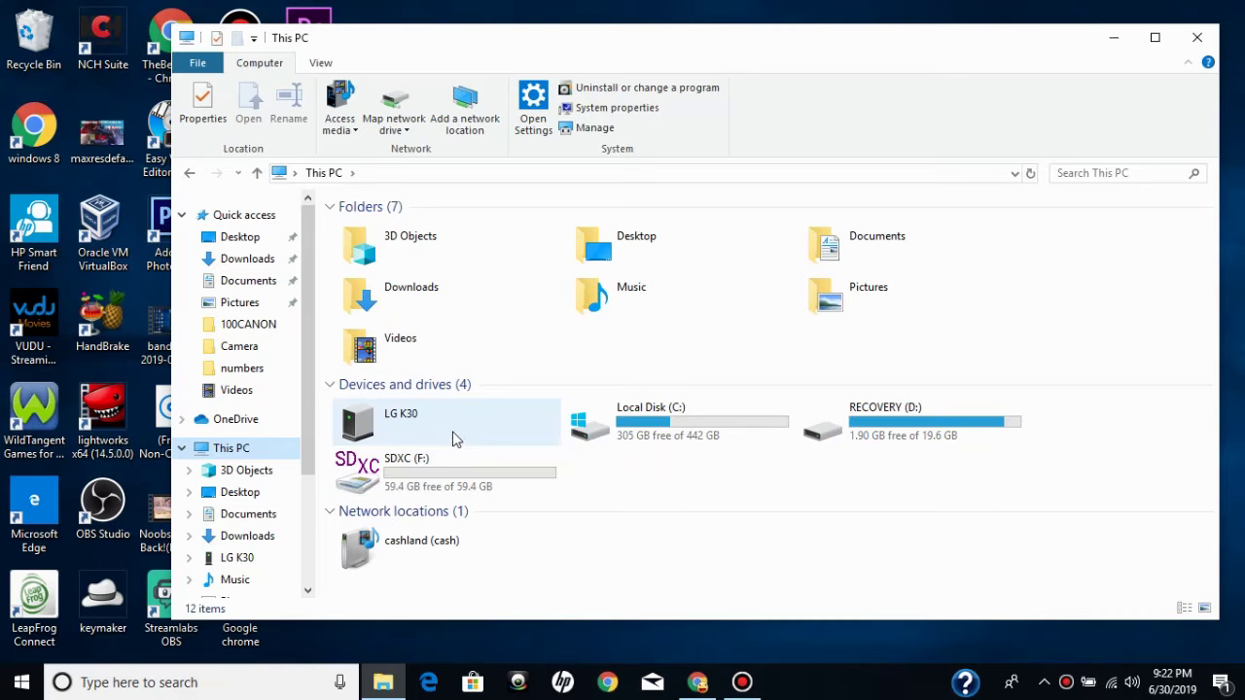
pyautogui.click(452, 434)
# Open the LG K30's Internal storage, then its DCIM folder
pyautogui.doubleClick(452, 433)
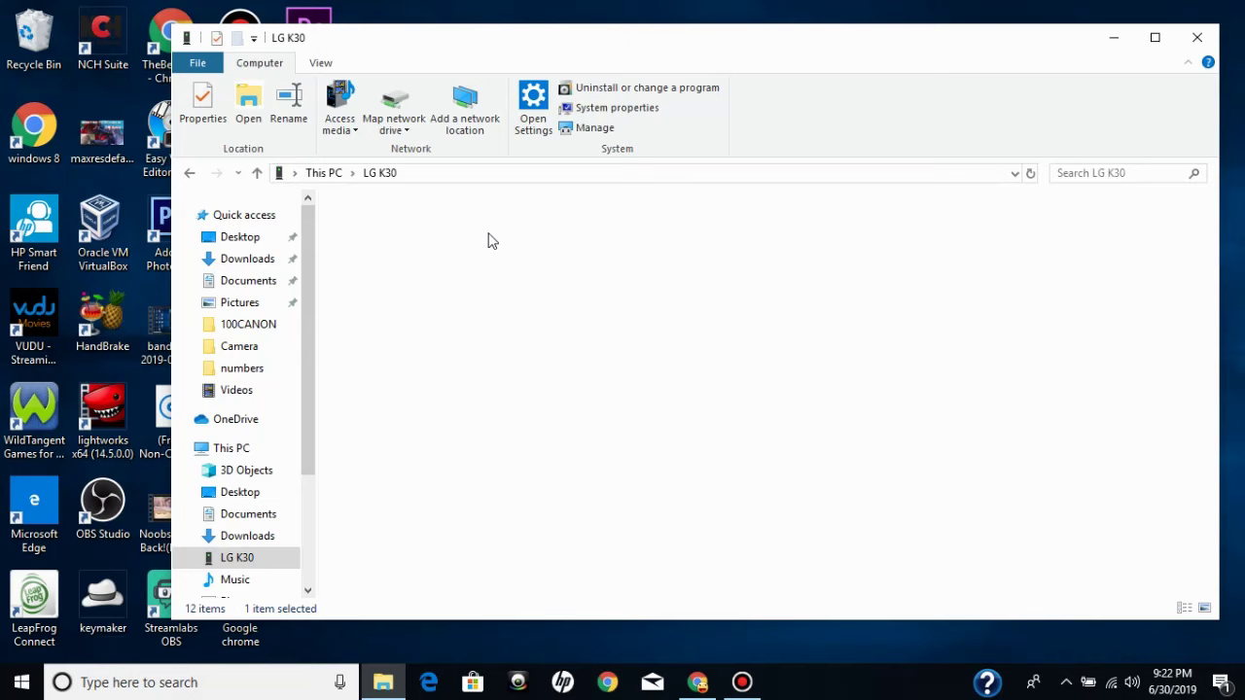
pyautogui.doubleClick(491, 224)
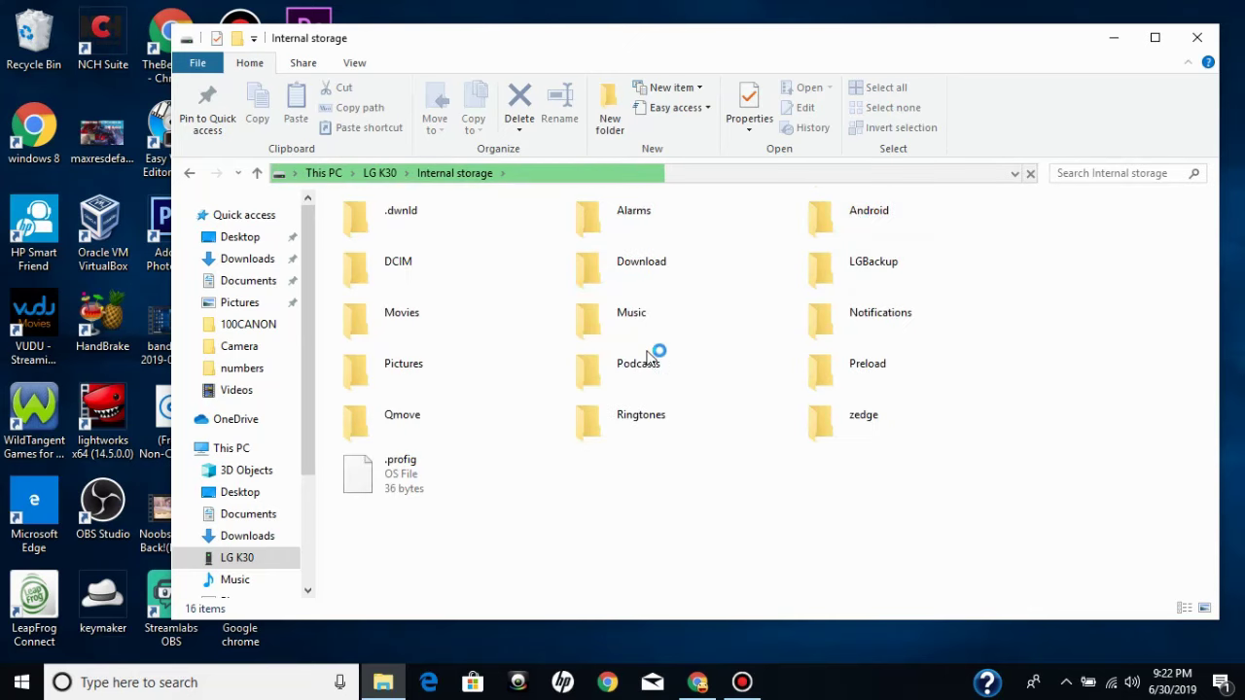
pyautogui.click(514, 274)
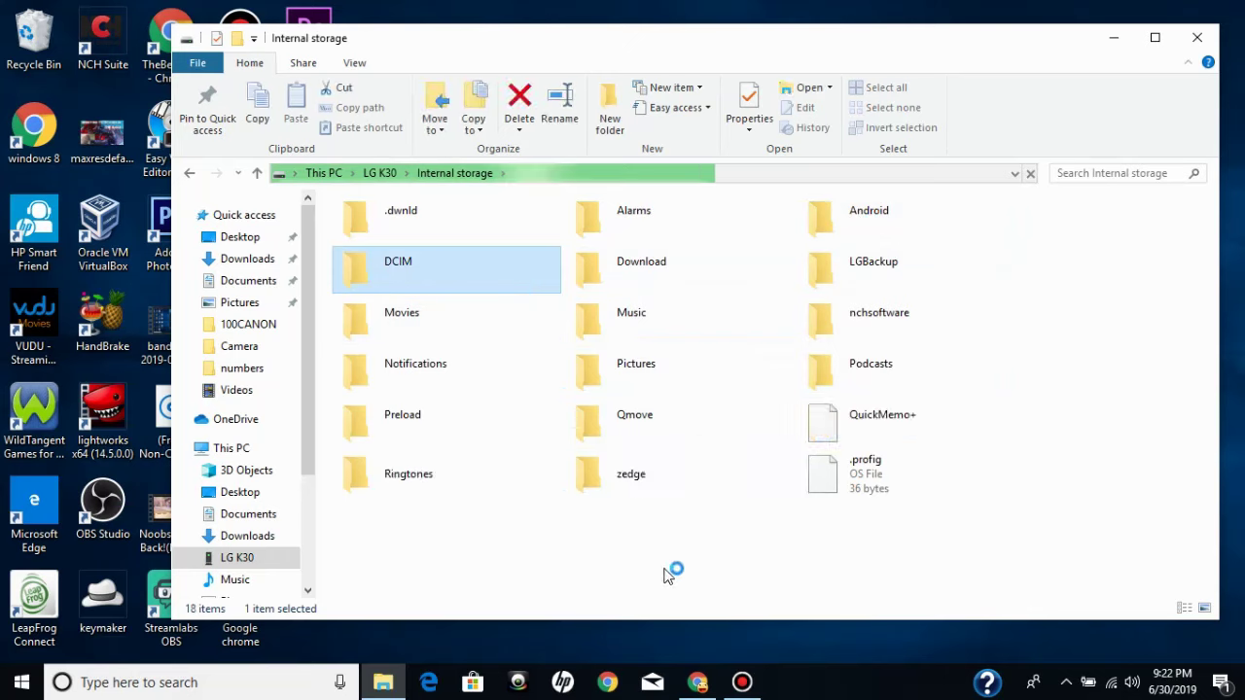
pyautogui.press('Return')
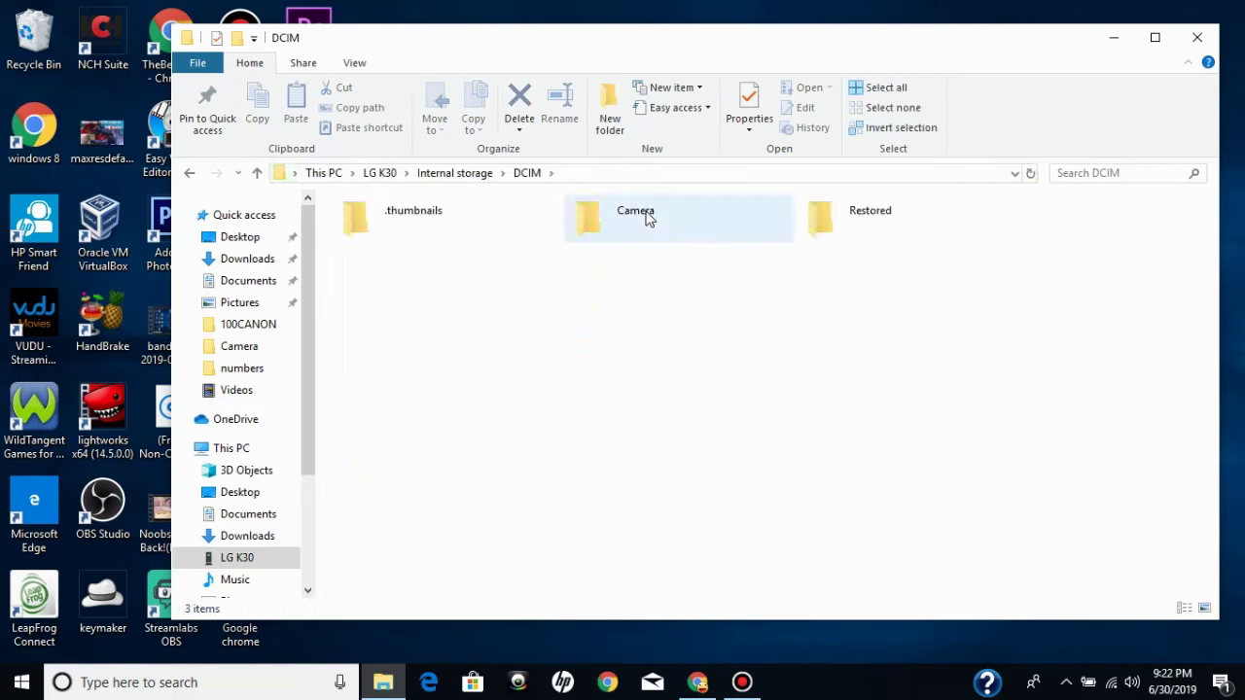
# Open DCIM's Camera folder and select photo 20190520_210238
pyautogui.doubleClick(648, 216)
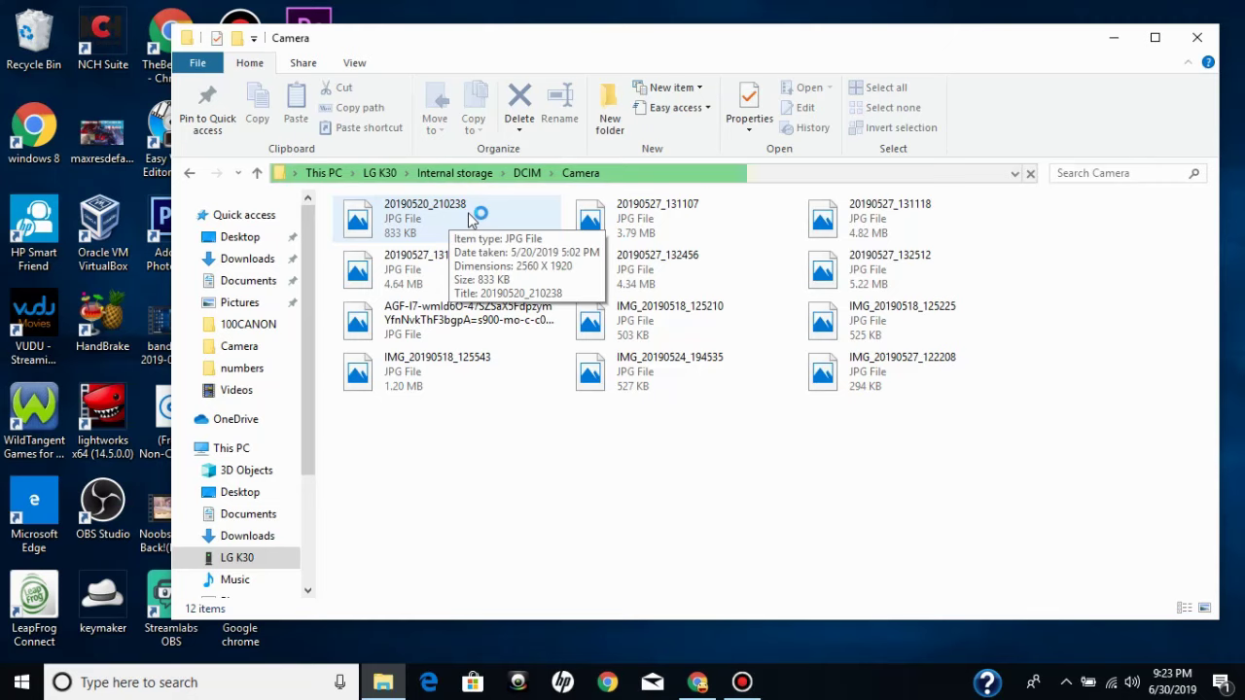
pyautogui.click(332, 224)
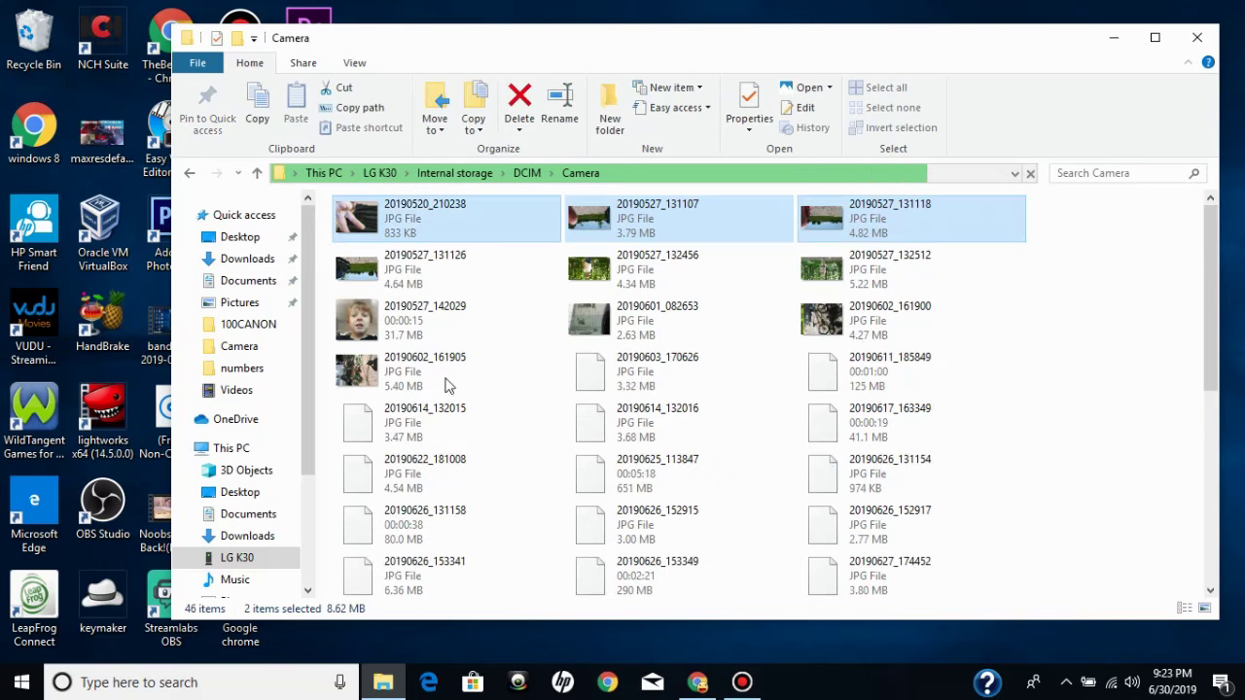
# Copy photos 20190520_210238, 20190527_131107 and 20190527_131118, then go to Documents
pyautogui.click(324, 226)
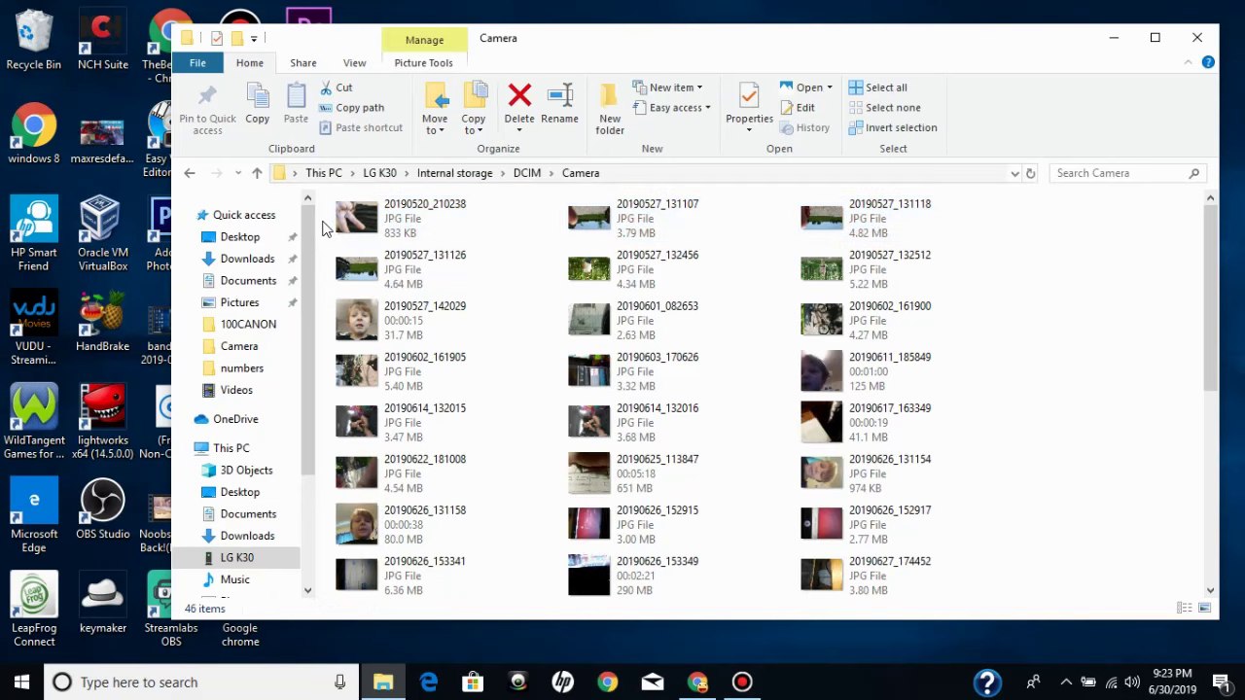
pyautogui.moveTo(375, 209); pyautogui.dragTo(869, 225)
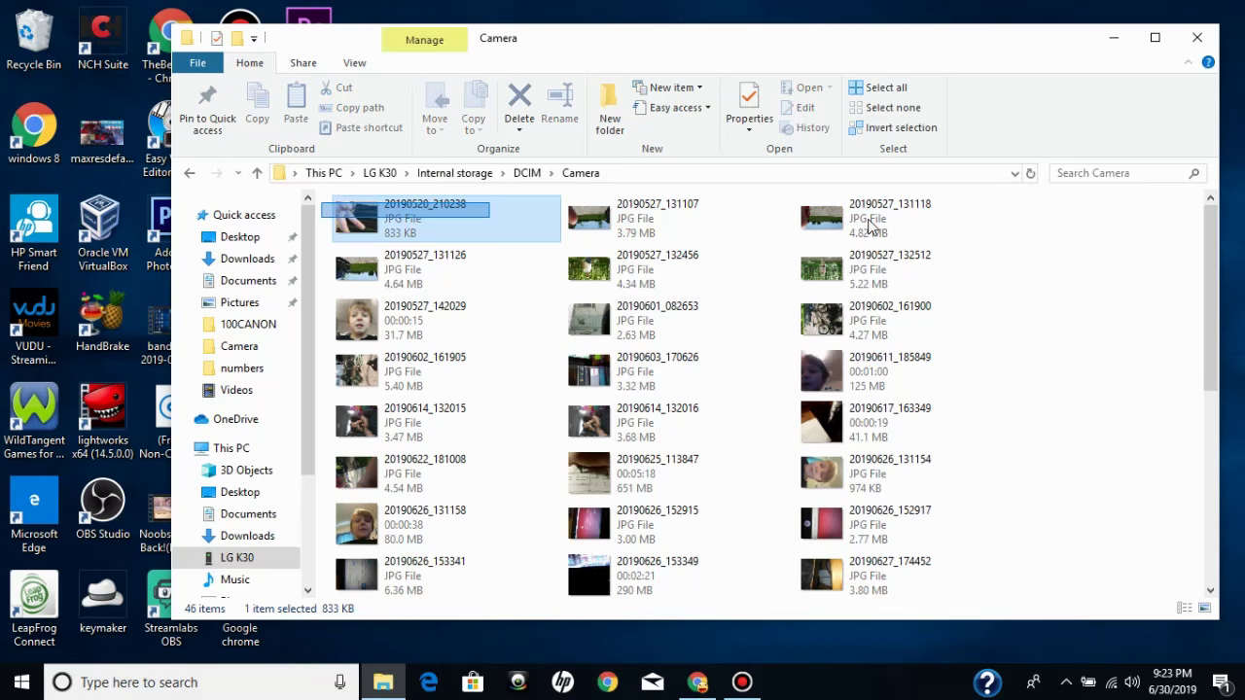
pyautogui.click(869, 226)
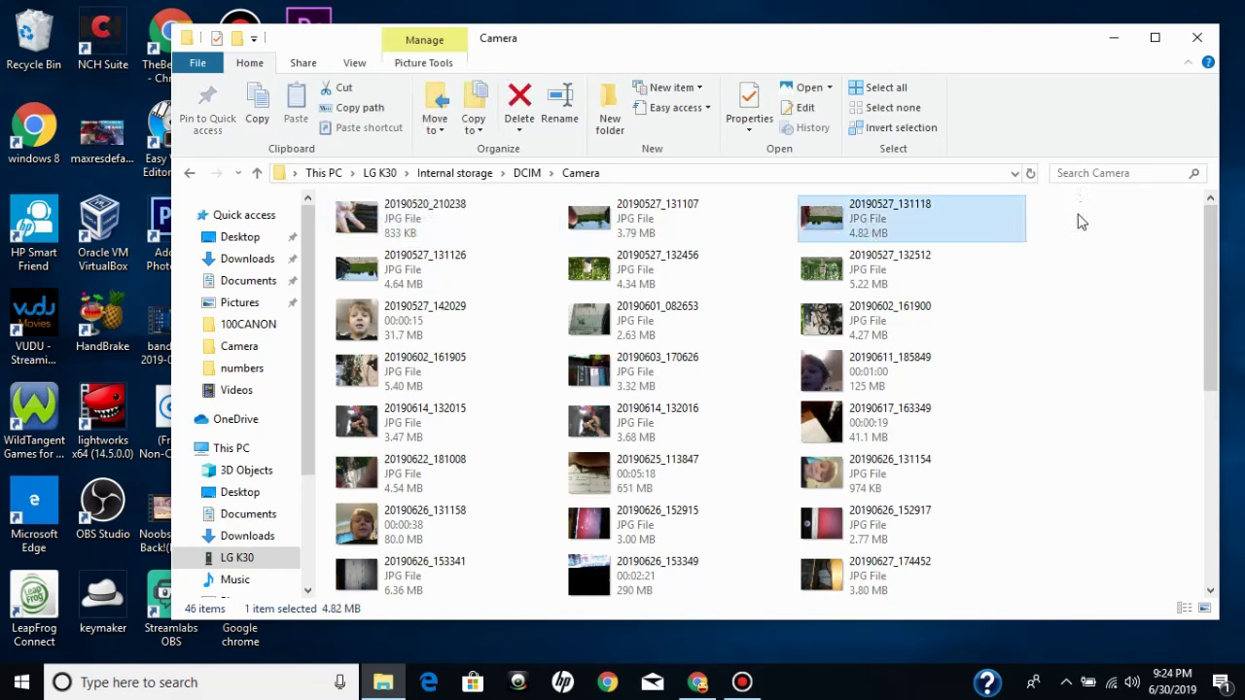
pyautogui.keyDown('shift'); pyautogui.click(385, 222); pyautogui.keyUp('shift')
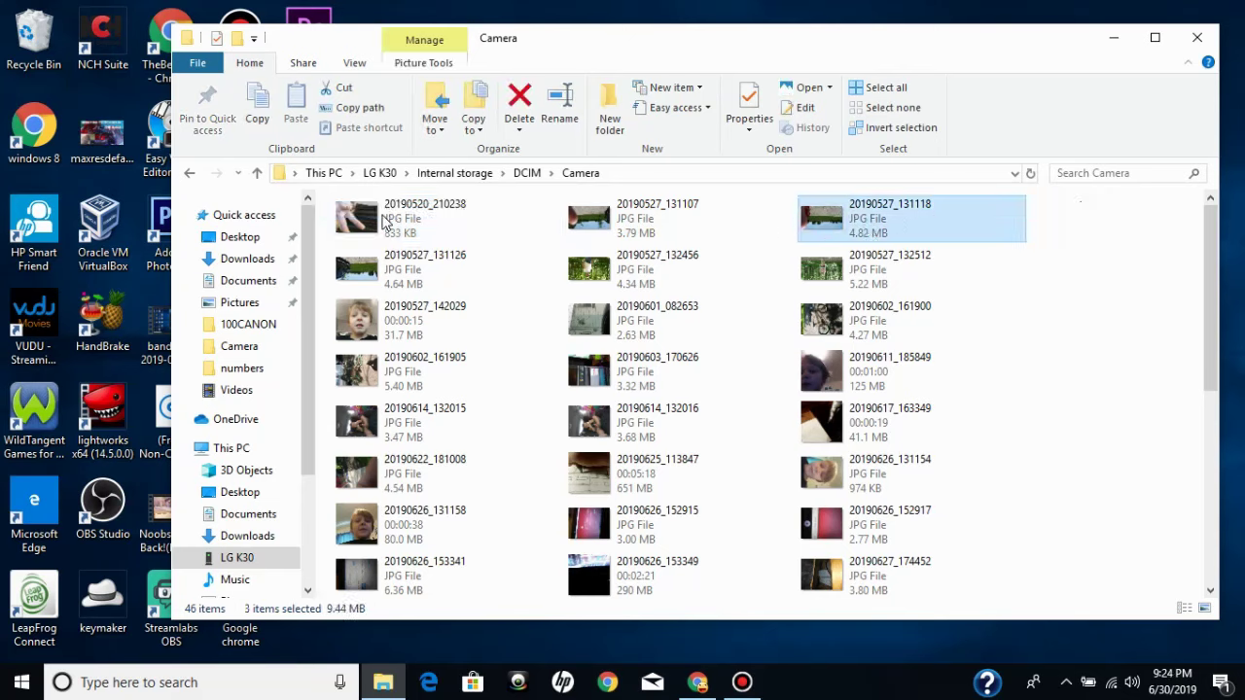
pyautogui.rightClick(479, 224)
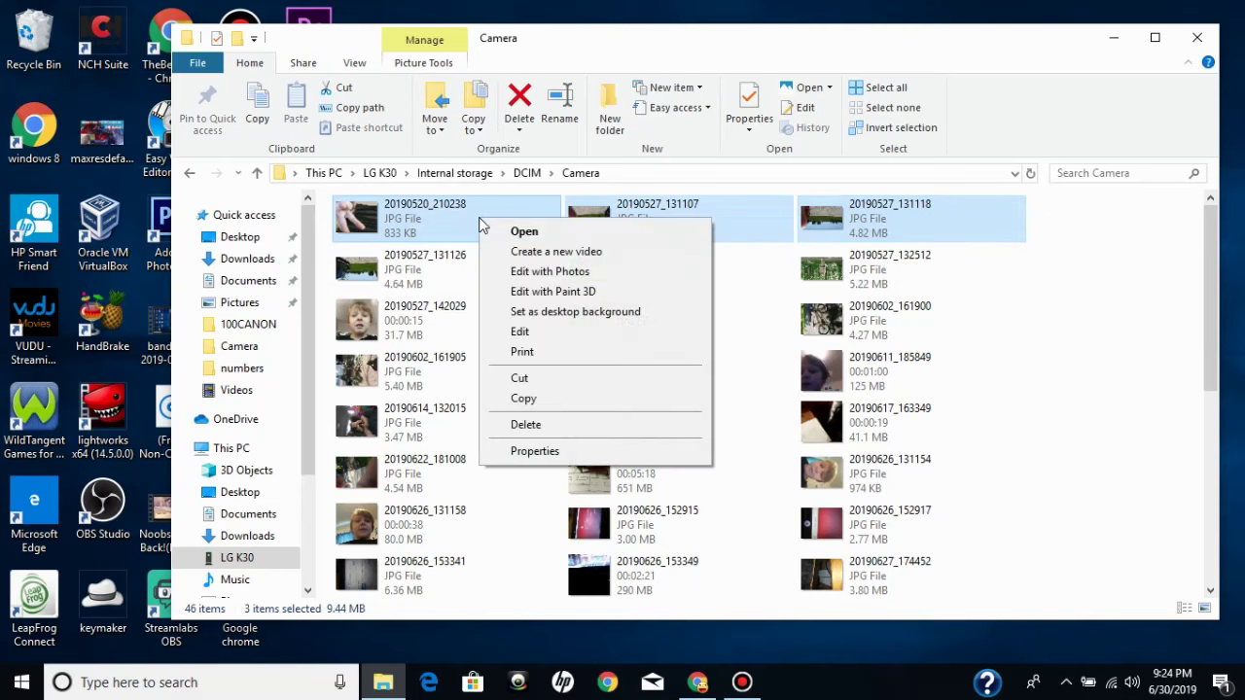
pyautogui.click(525, 399)
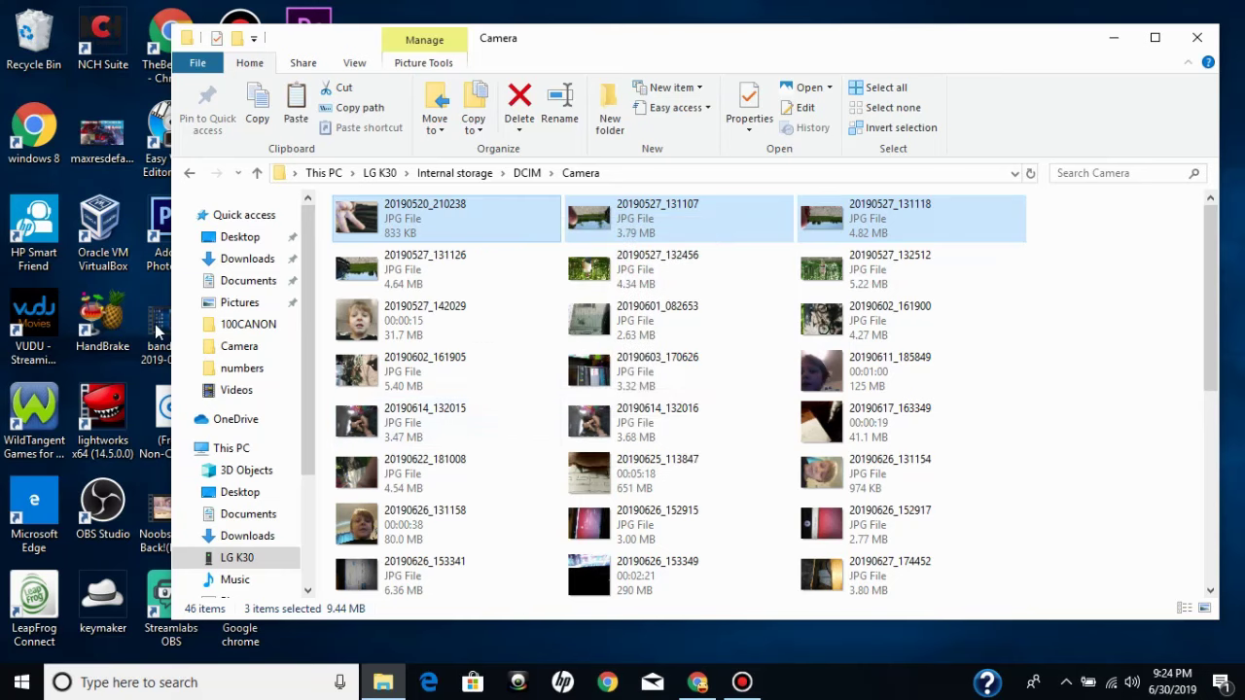
pyautogui.click(257, 283)
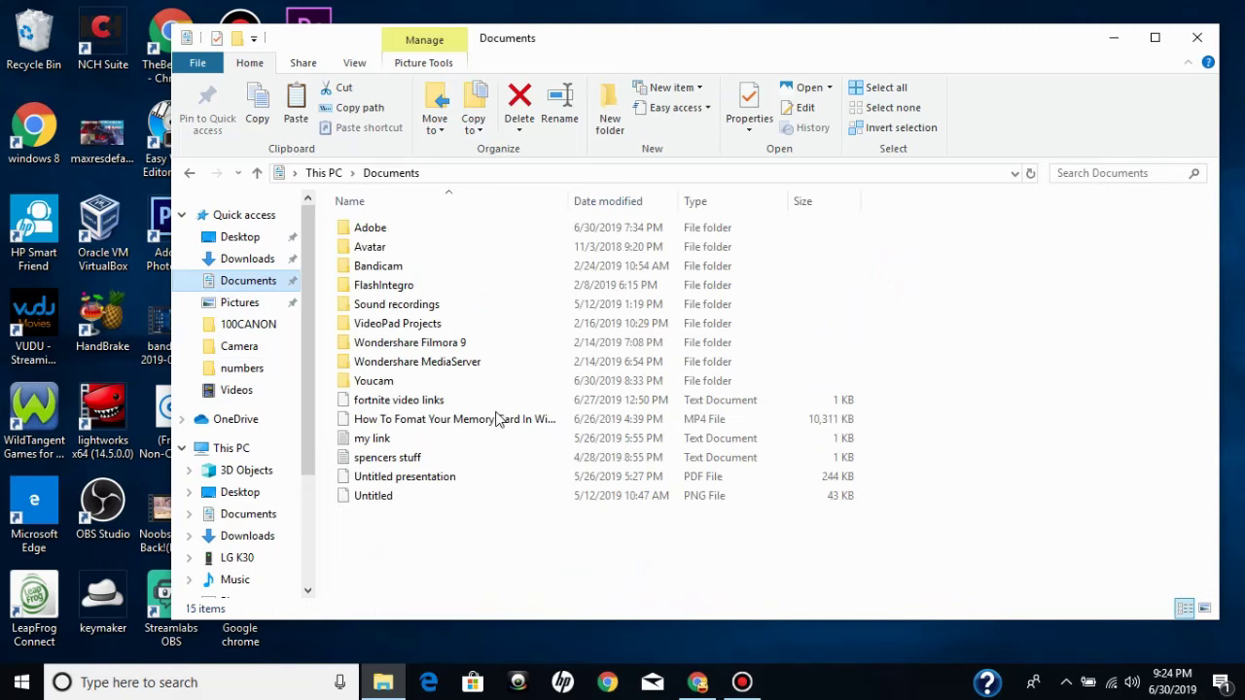
# Paste the three copied phone photos into the Documents folder
pyautogui.rightClick(545, 563)
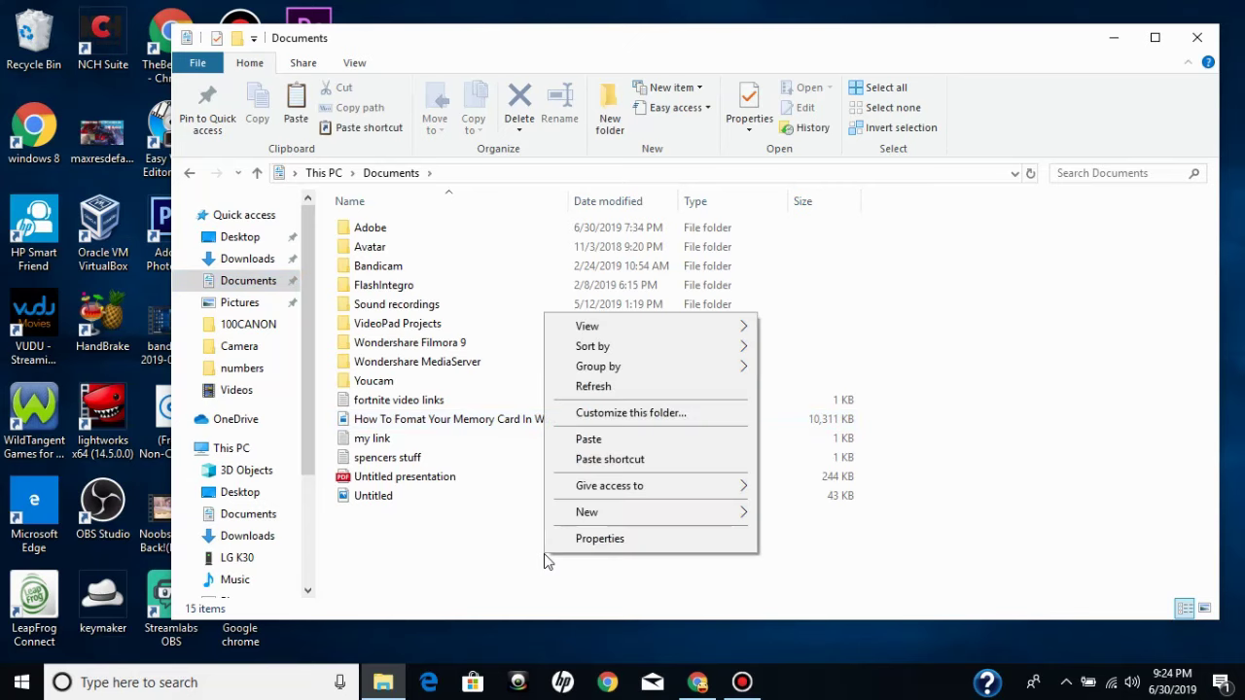
pyautogui.click(633, 438)
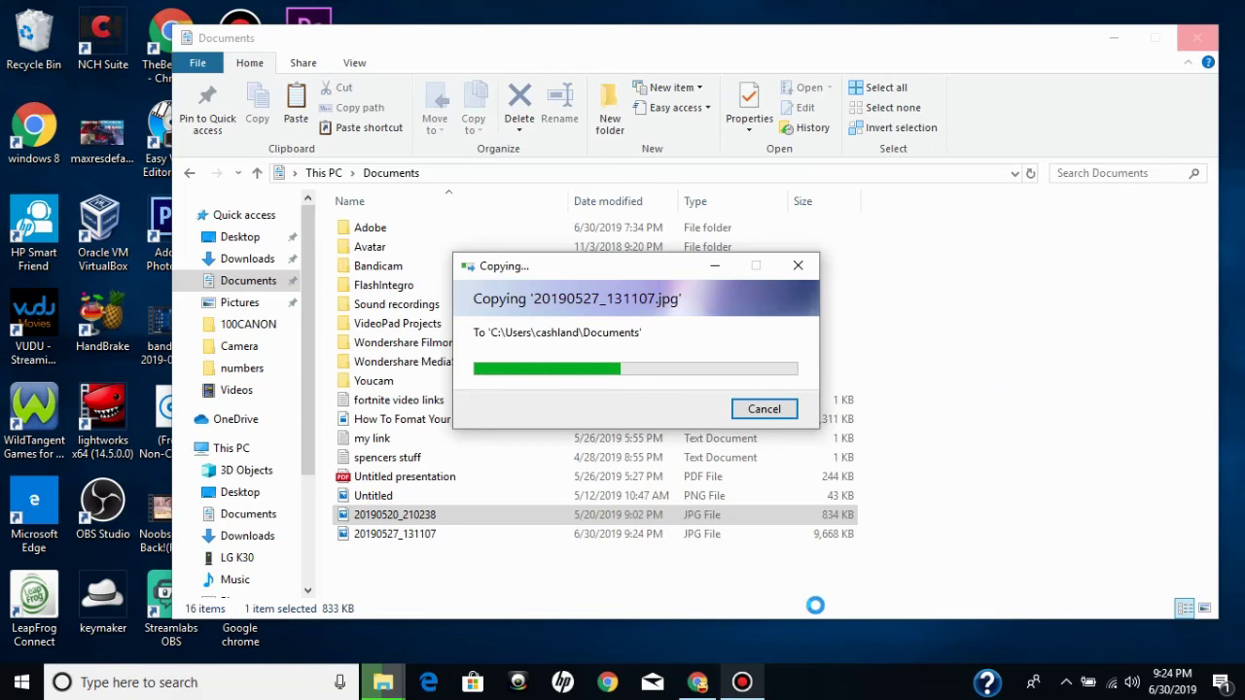
# Show and hide the Bandicam recorder while the photo copy into Documents finishes
pyautogui.click(742, 682)
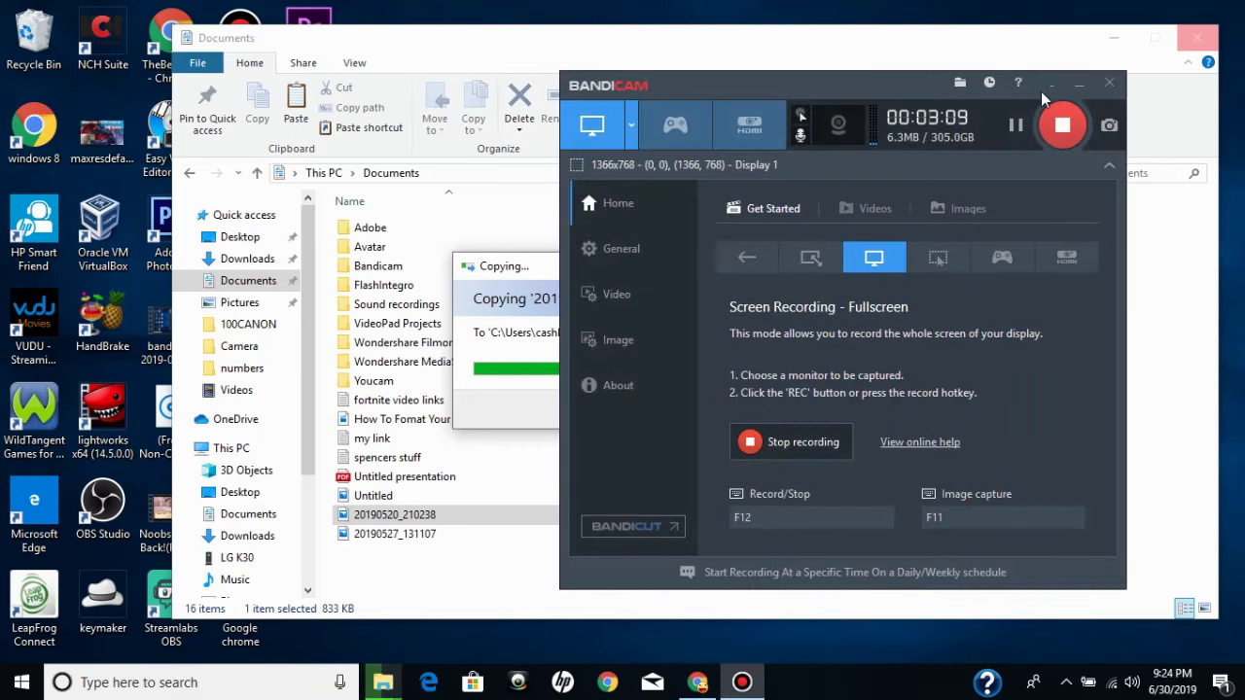
pyautogui.click(1073, 91)
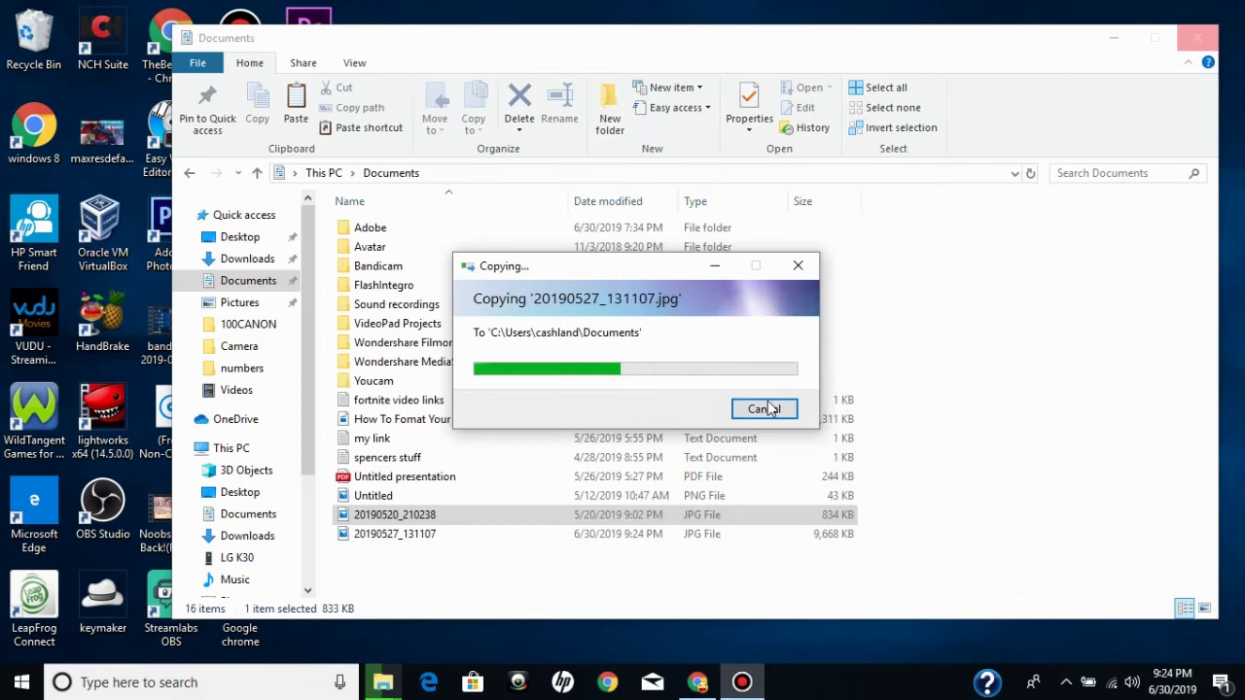
pyautogui.click(742, 682)
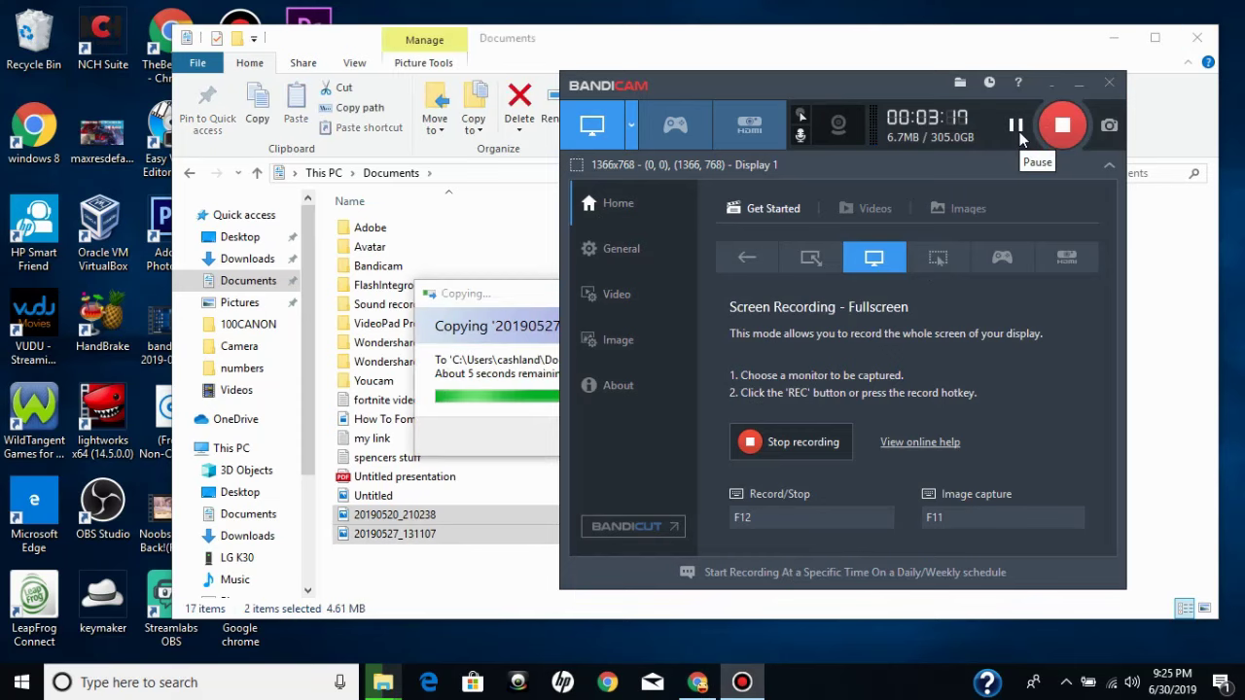
pyautogui.click(1075, 83)
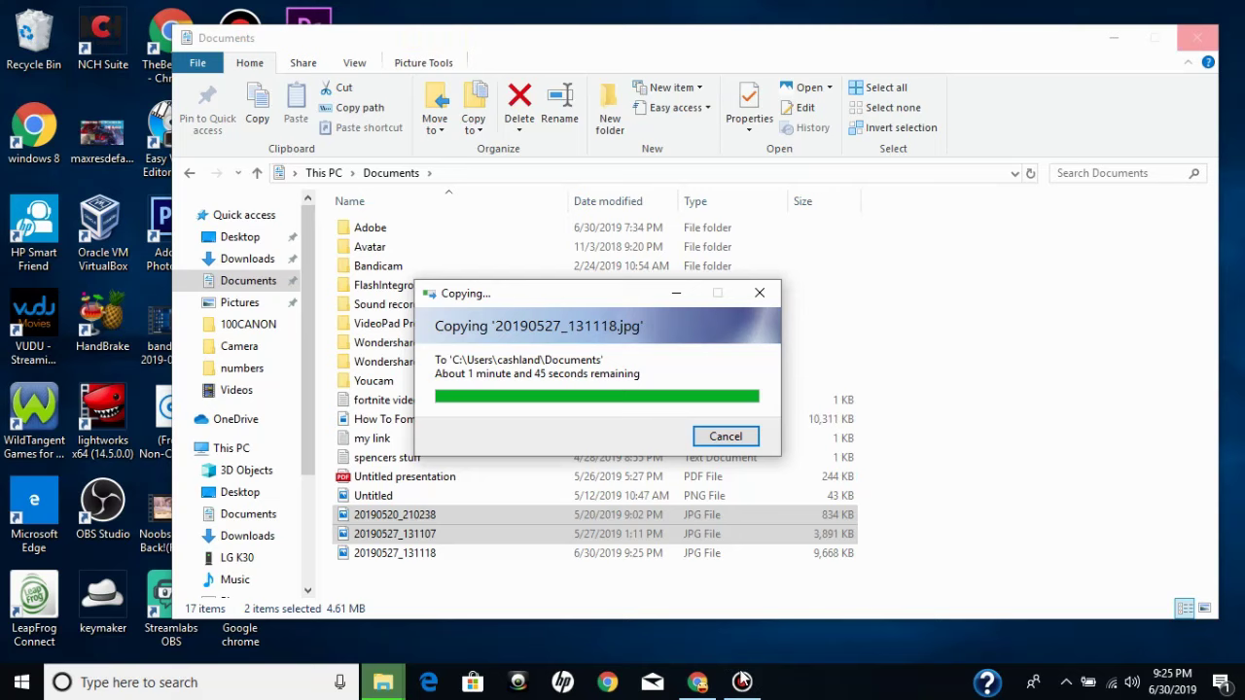
pyautogui.click(742, 684)
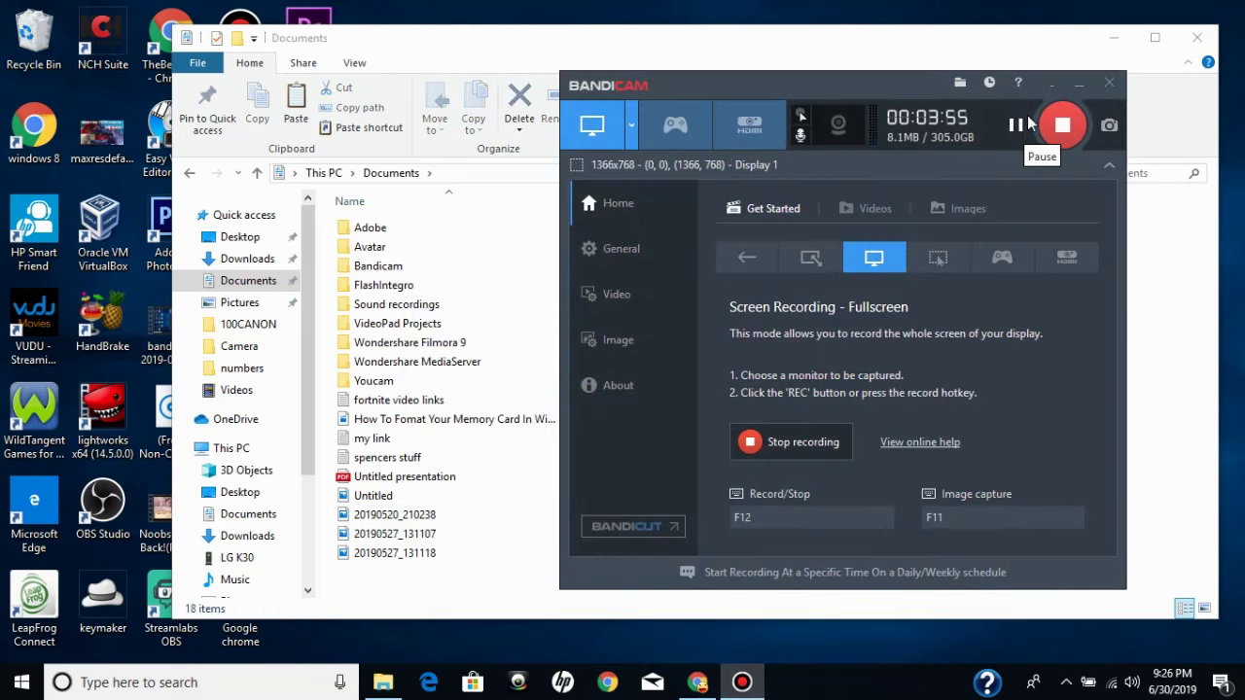
# Select the three copied JPG photos in Documents and delete them, leaving 15 items
pyautogui.click(1079, 83)
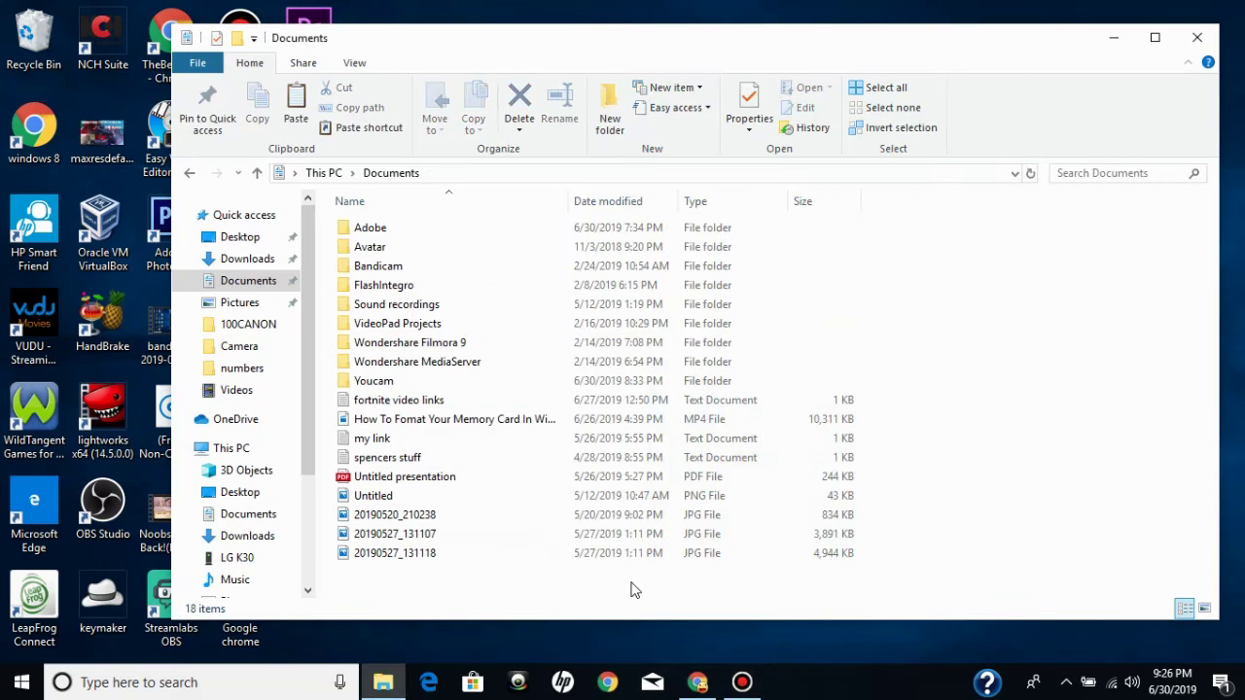
pyautogui.moveTo(630, 582); pyautogui.dragTo(660, 521)
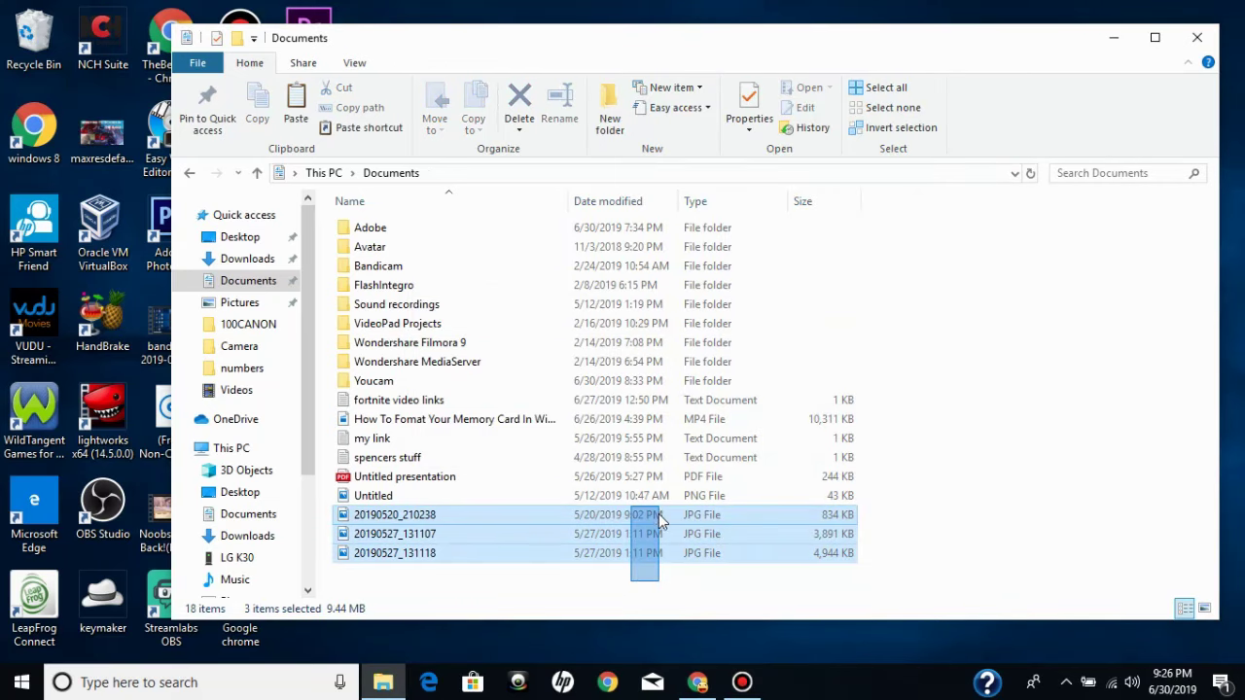
pyautogui.moveTo(660, 581); pyautogui.dragTo(650, 527)
pyautogui.click(658, 575)
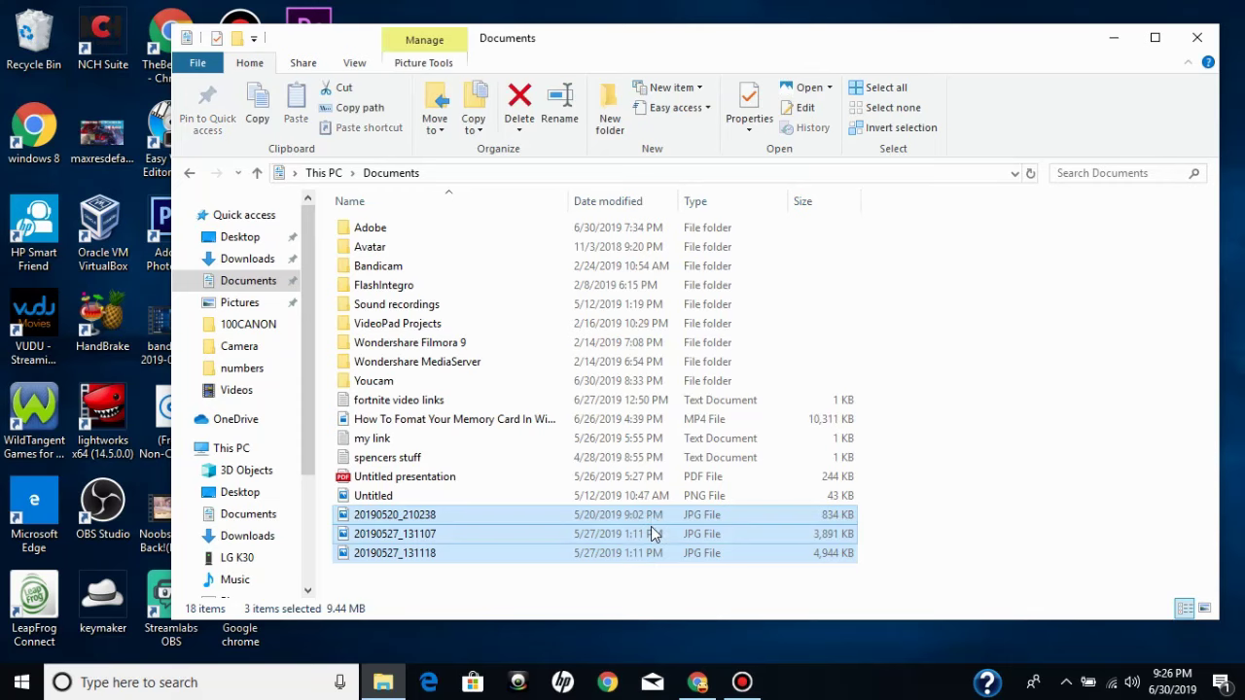
pyautogui.rightClick(650, 526)
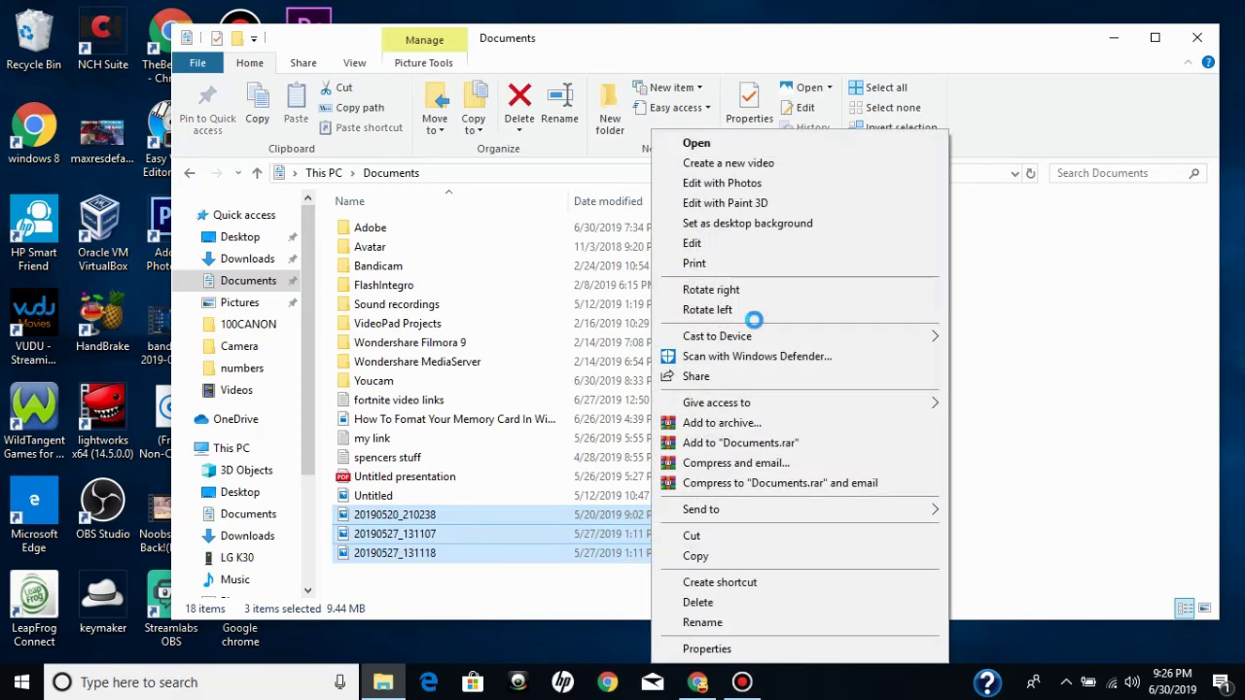
pyautogui.click(745, 603)
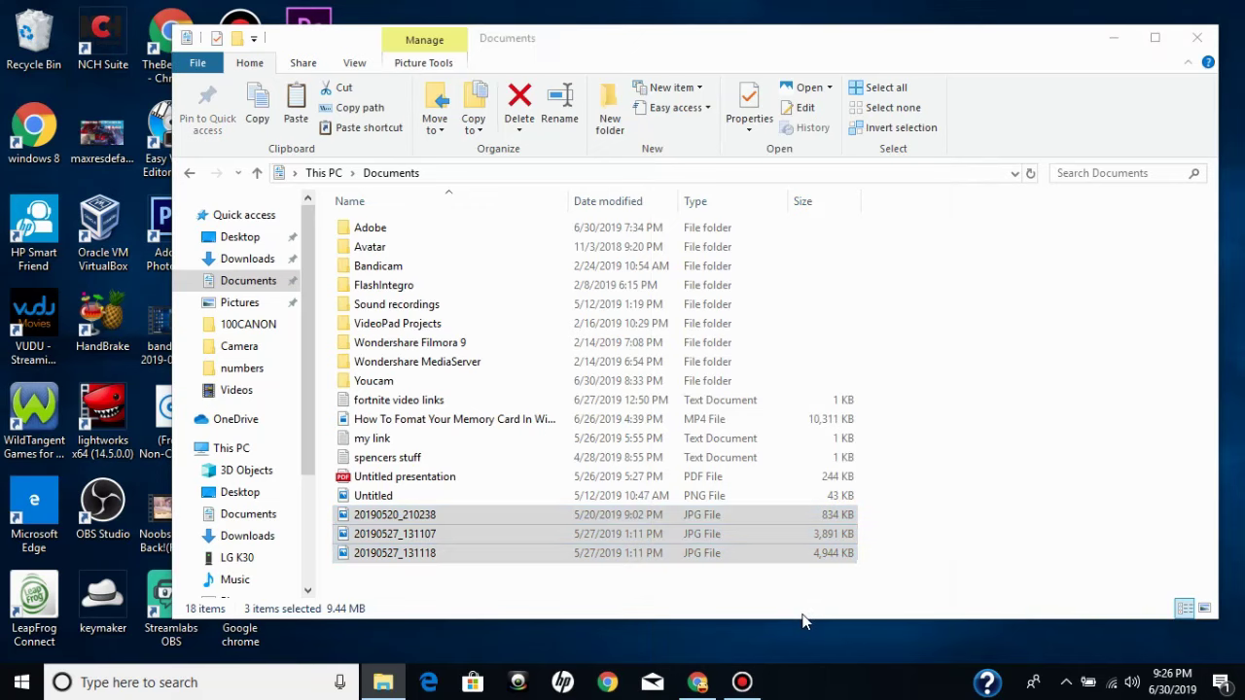
# Go to the LG K30 phone and open its Internal storage
pyautogui.click(220, 556)
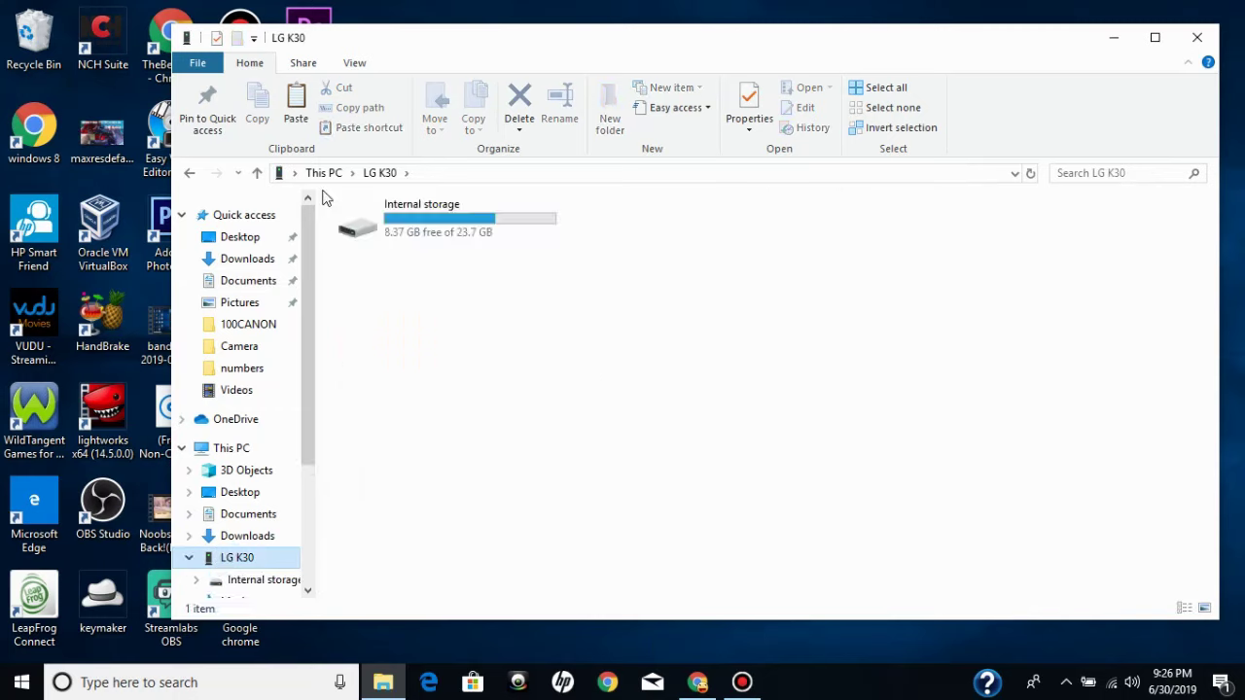
pyautogui.rightClick(421, 206)
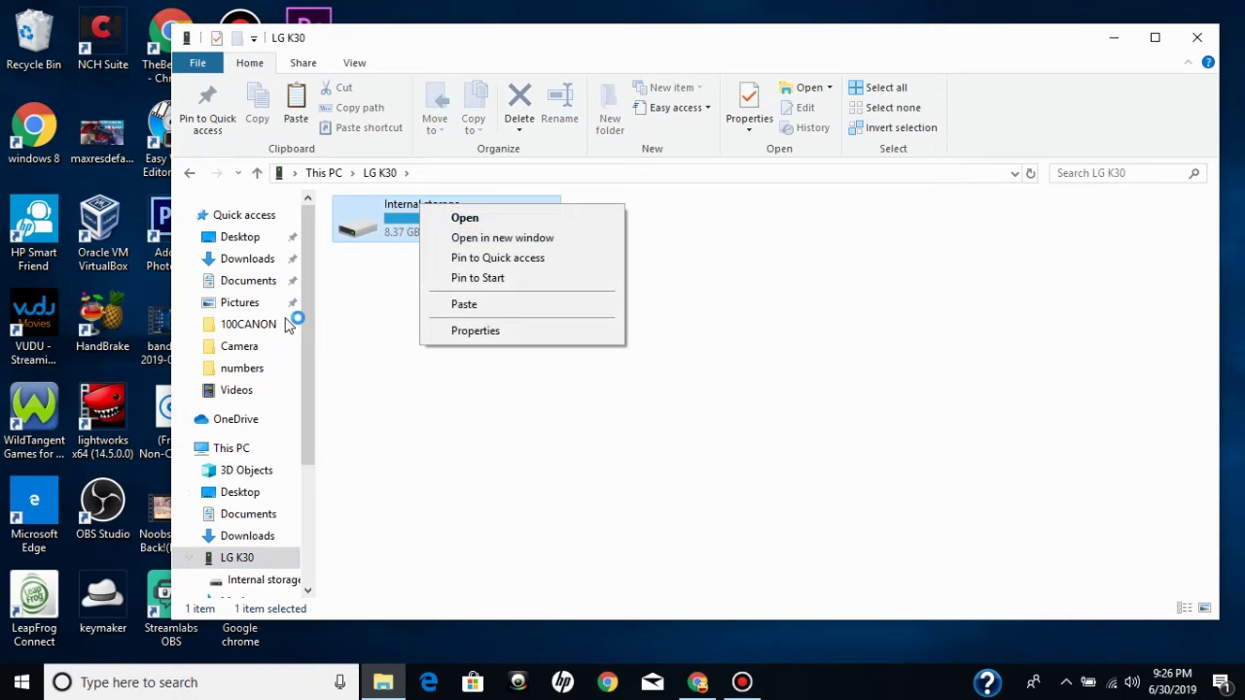
pyautogui.doubleClick(366, 231)
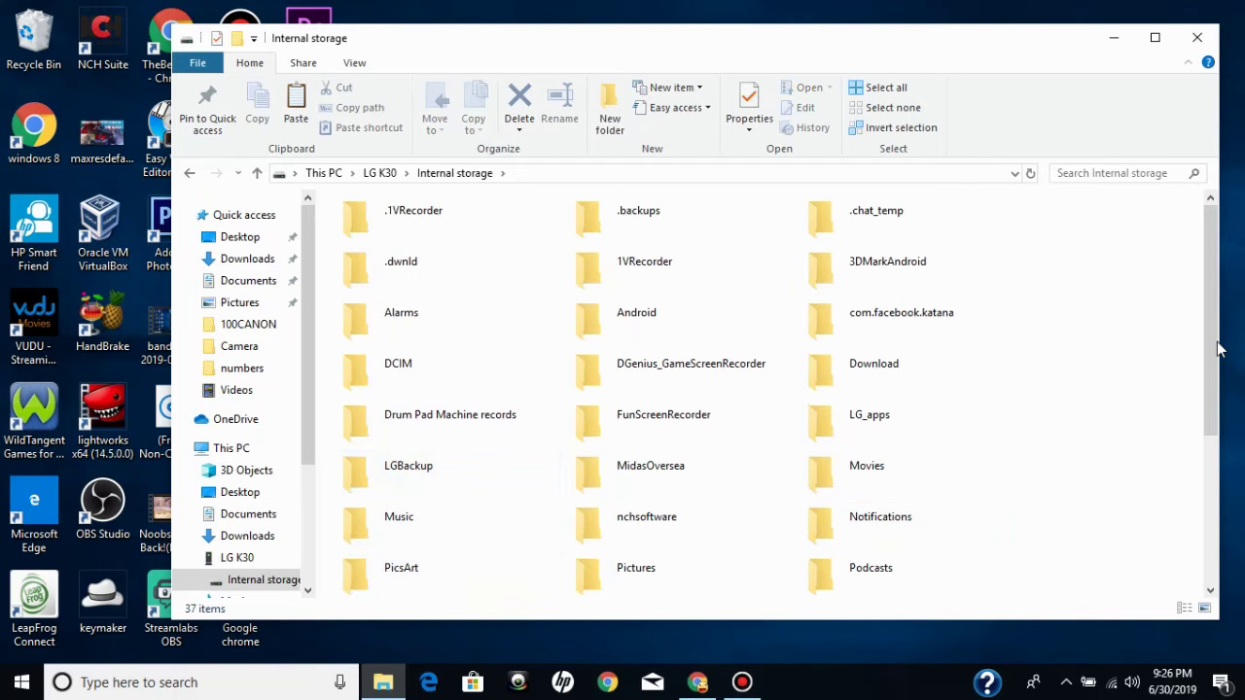
# Open the Movies folder and then its empty Games subfolder
pyautogui.scroll(-1, 1222, 409)
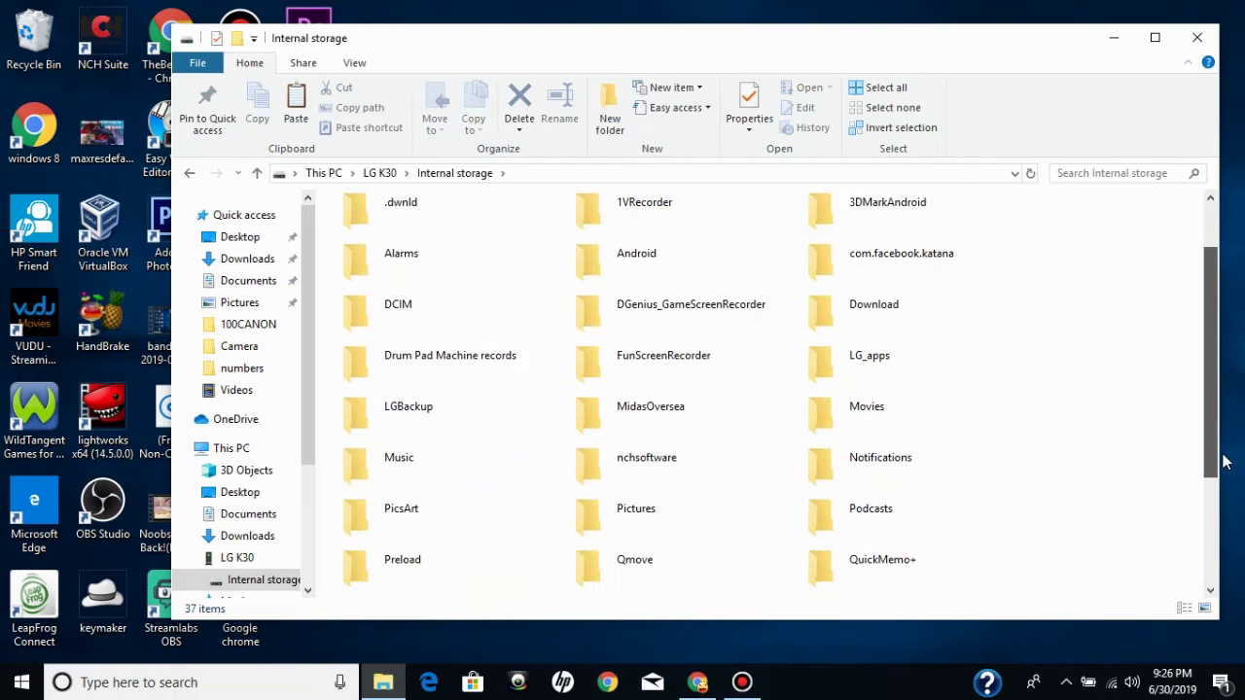
pyautogui.scroll(-3, 1224, 461)
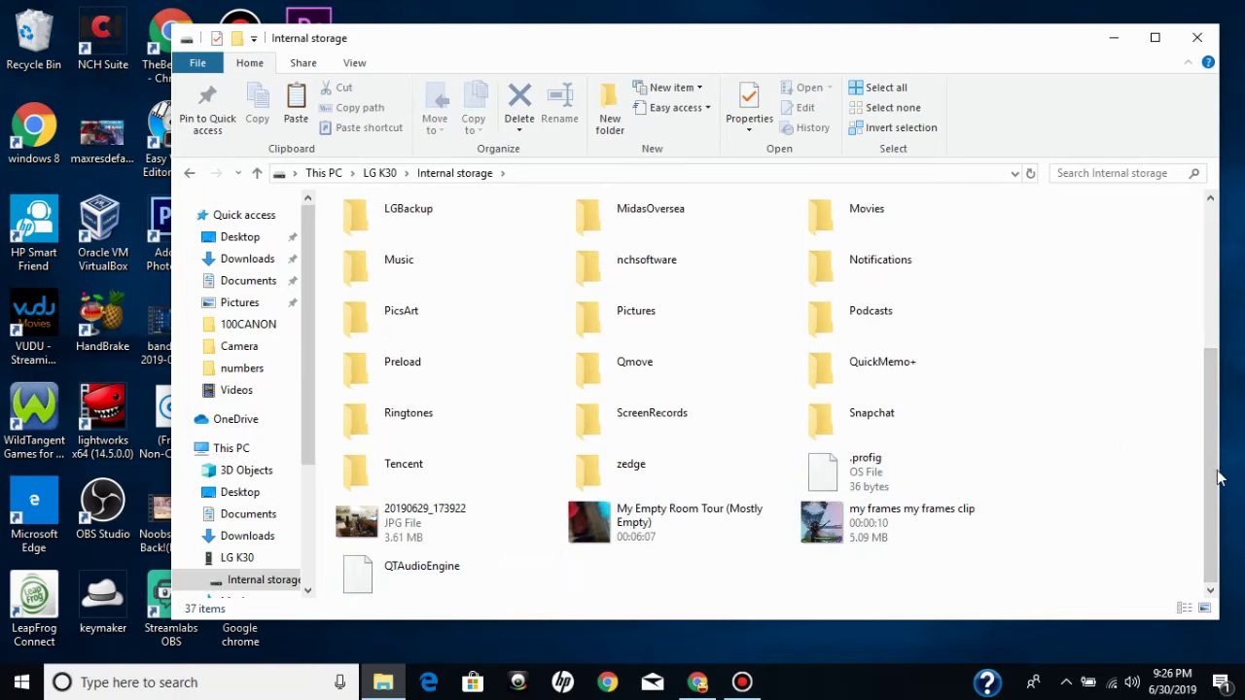
pyautogui.moveTo(1221, 477); pyautogui.dragTo(1216, 436)
pyautogui.click(951, 300)
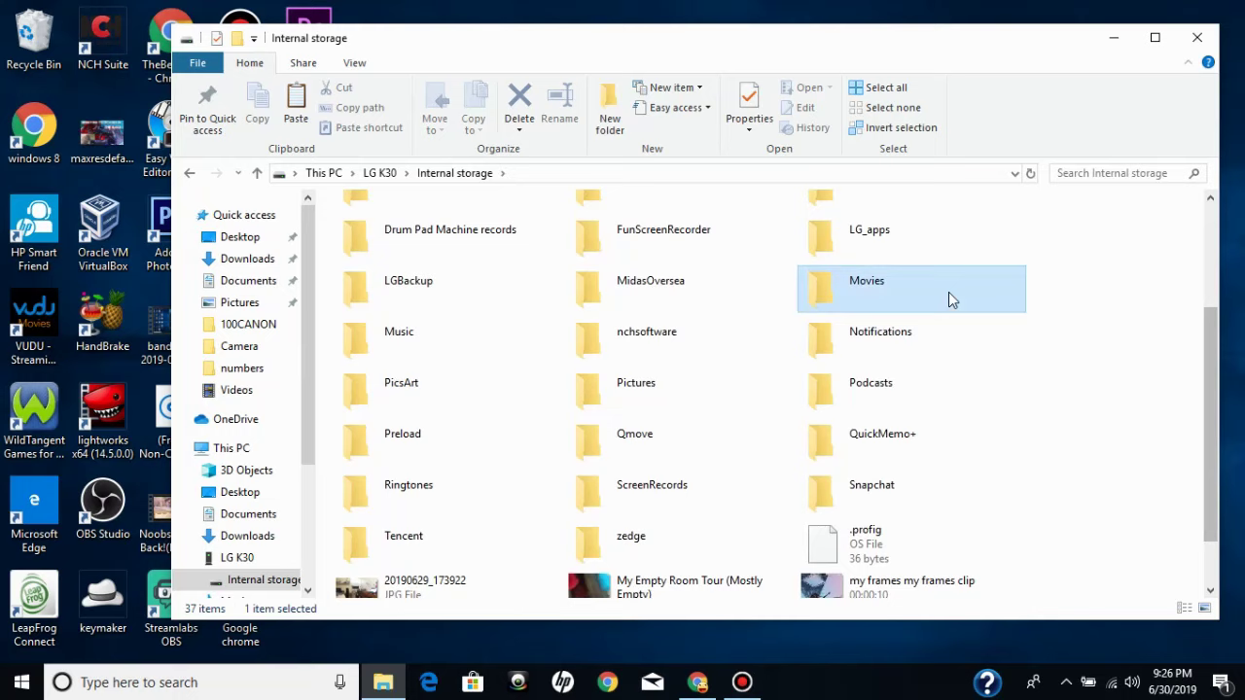
pyautogui.doubleClick(951, 300)
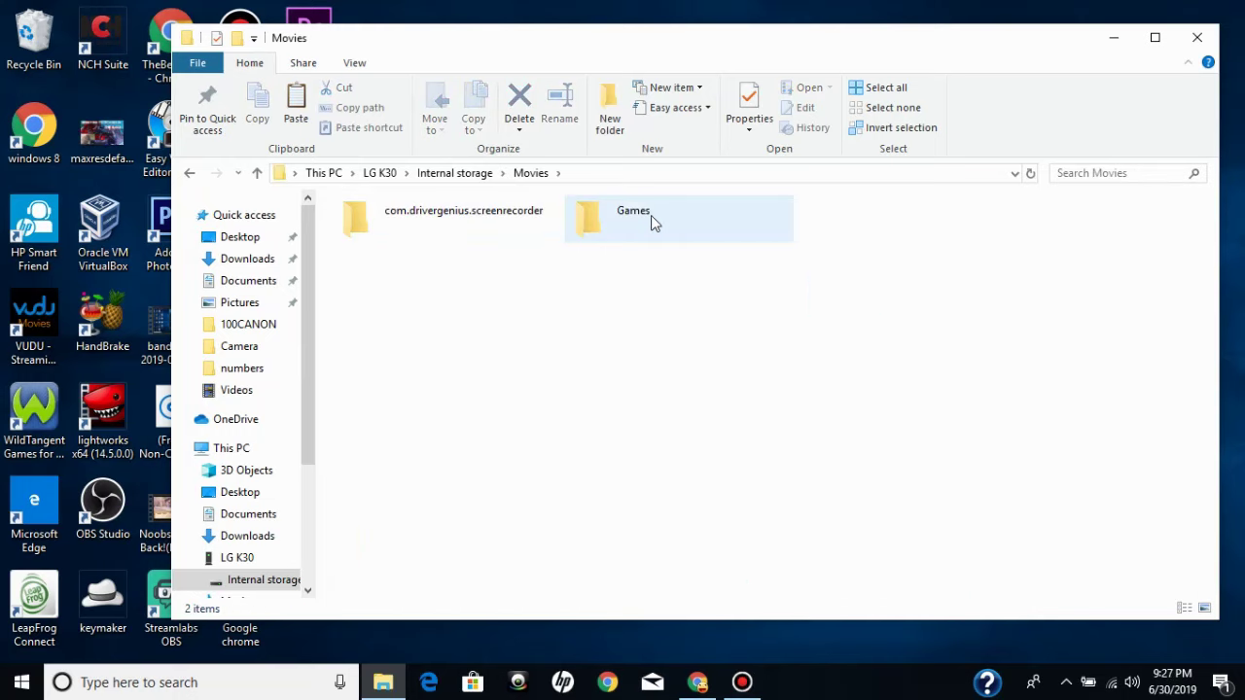
pyautogui.doubleClick(650, 215)
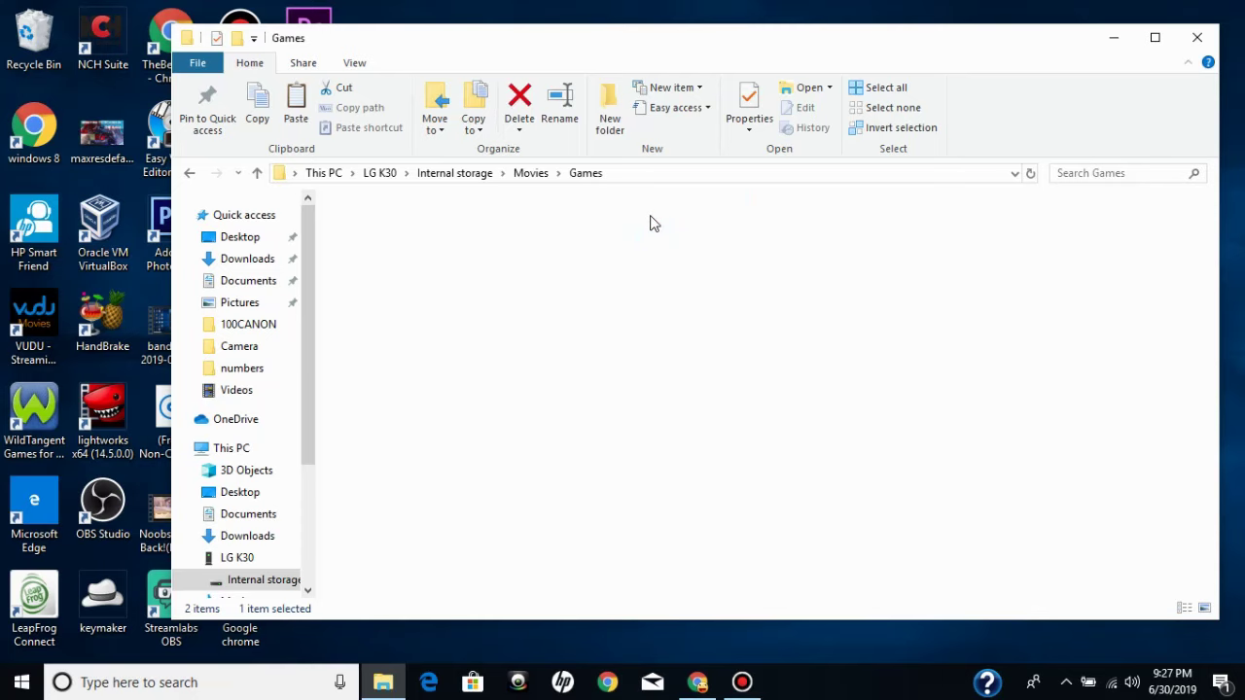
# Close the Games folder window and bring the Bandicam recorder back on screen
pyautogui.click(1197, 39)
pyautogui.click(743, 683)
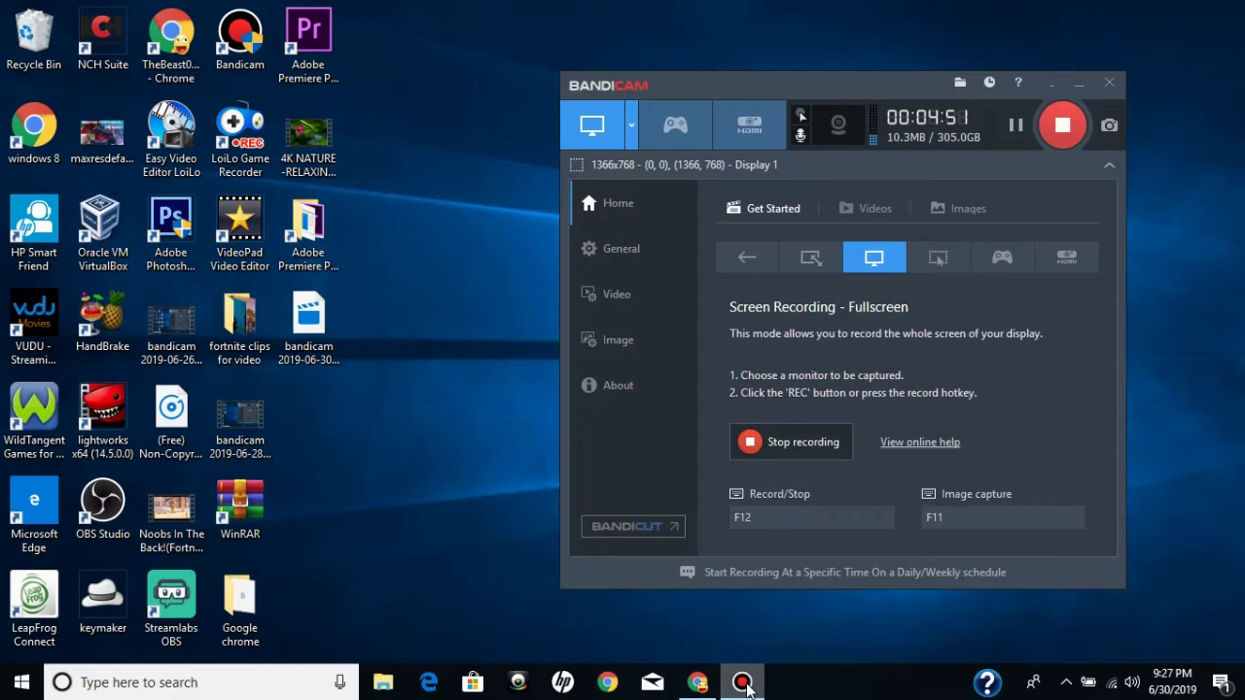